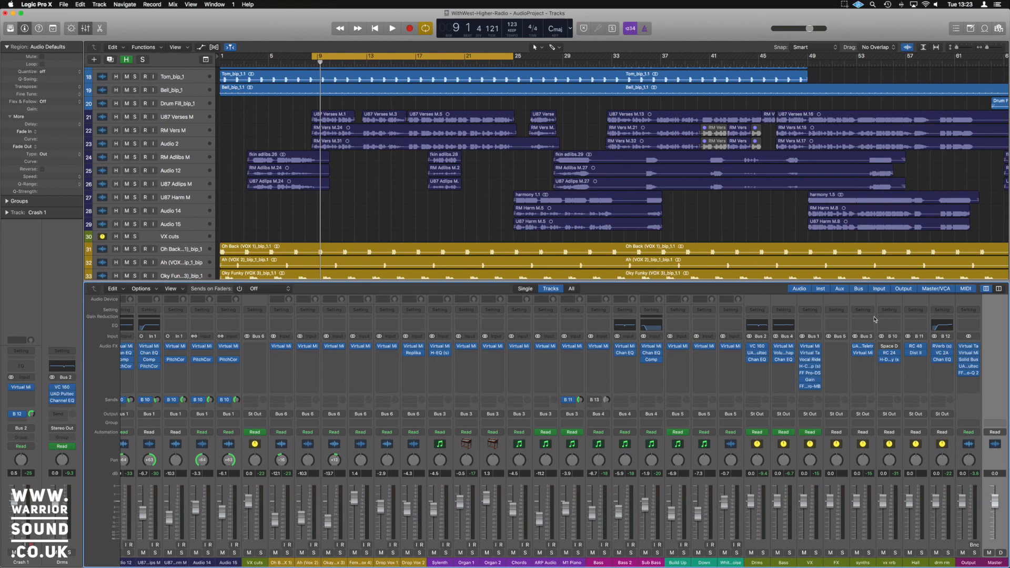
- Open the FF Pro-MB insert on the VX channel and move its window clear of the early vocal regions
click(811, 564)
scroll(585, 159, up, 10)
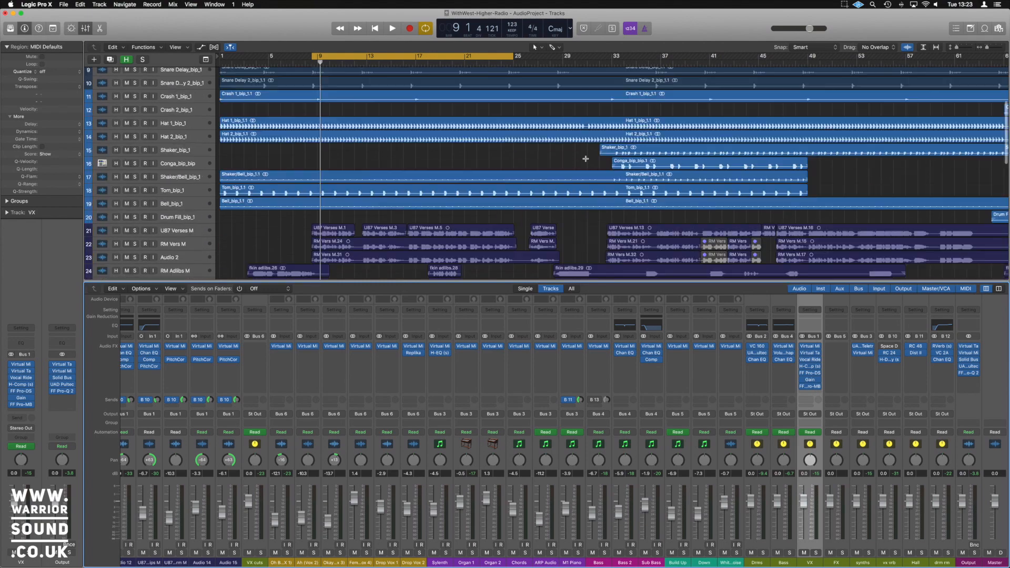
scroll(585, 158, down, 6)
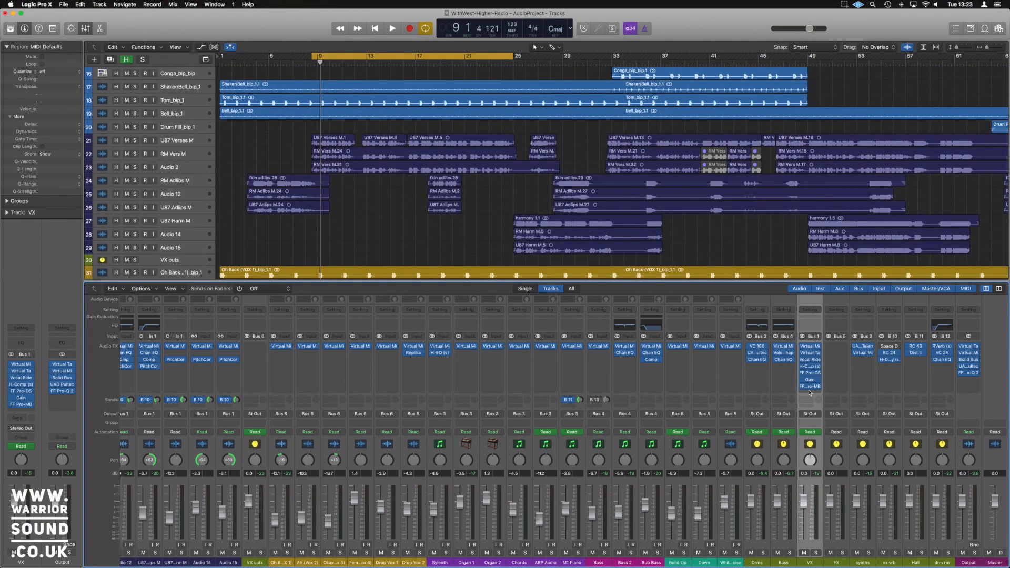
mouse_move(811, 390)
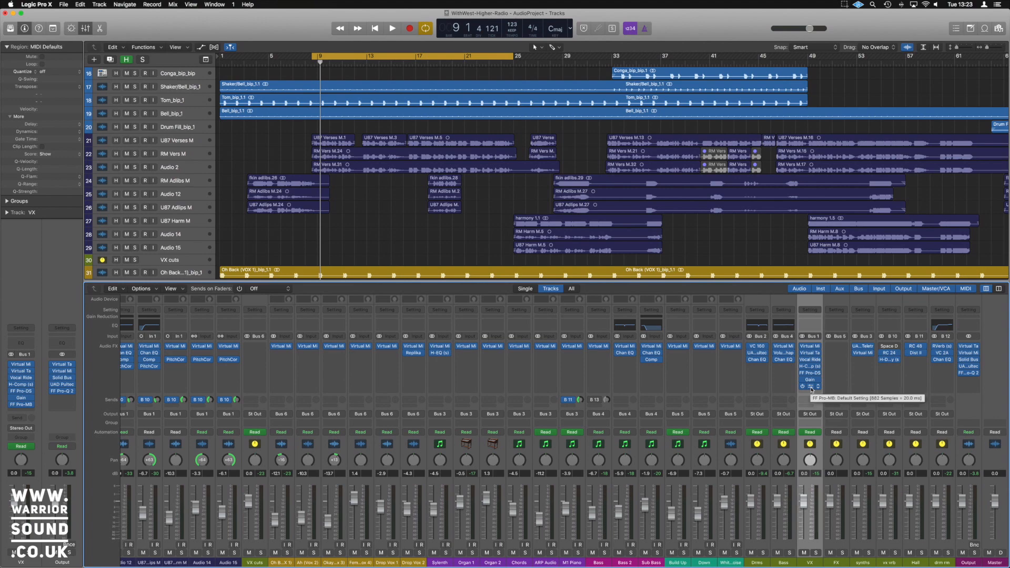
click(811, 388)
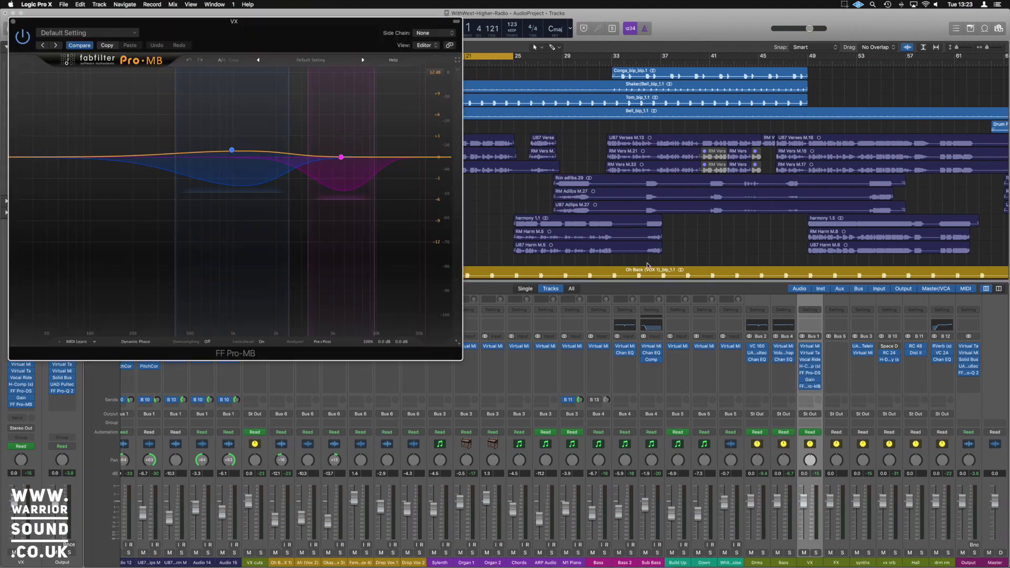
drag(292, 36, 768, 104)
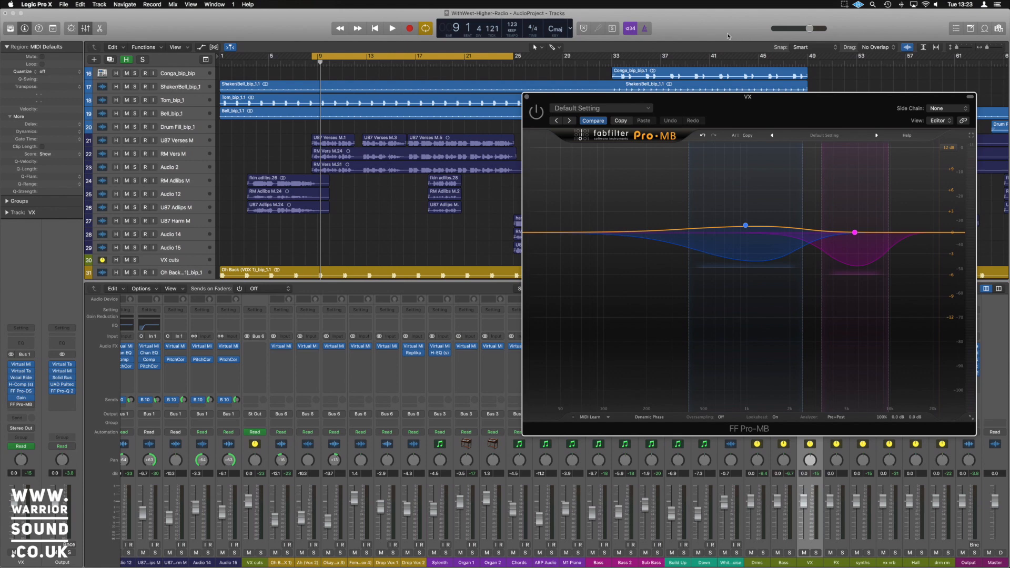
- Play the mix with Pro-MB bypassed on VX, re-enable the plug-in during playback to compare, and stop
key(space)
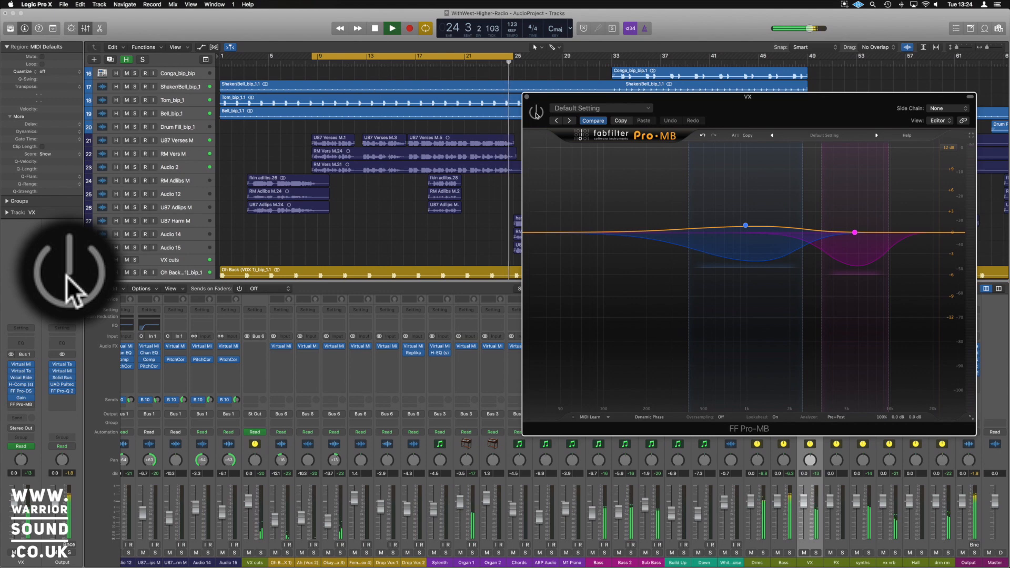
click(535, 114)
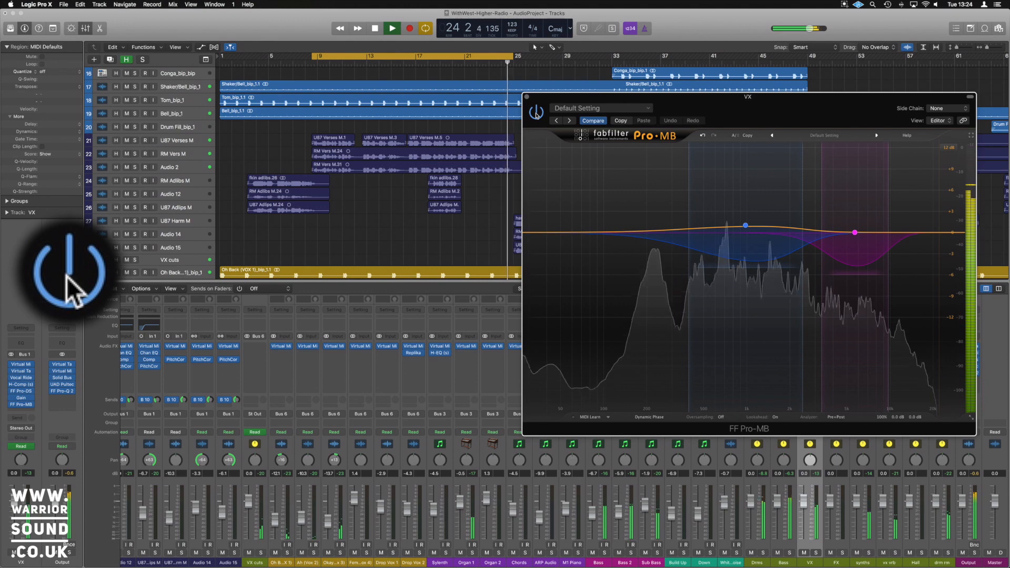
key(space)
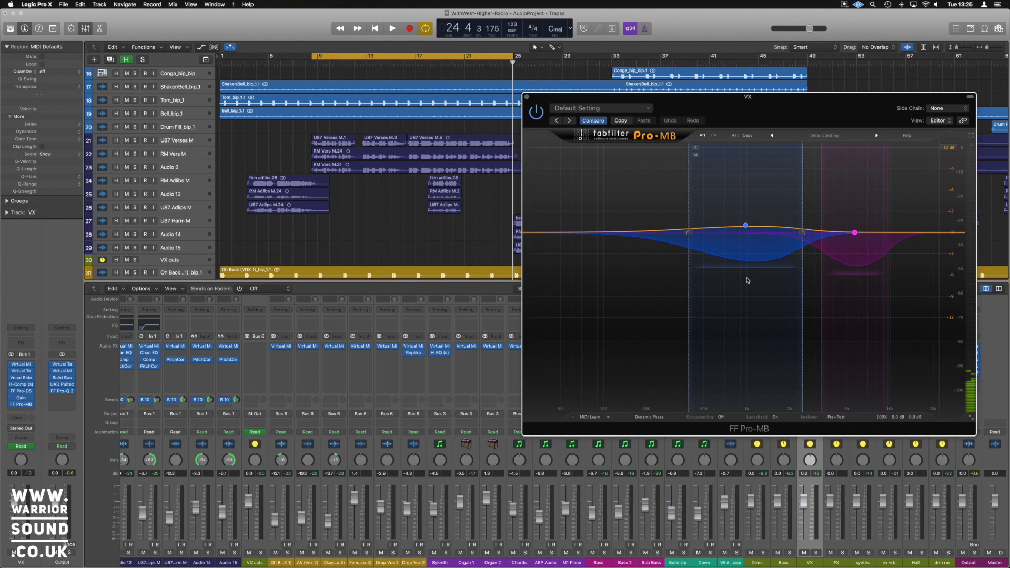
- Play the looped verse with Pro-MB enabled, watch the two bands' gain reduction, and stop playback
mouse_move(747, 227)
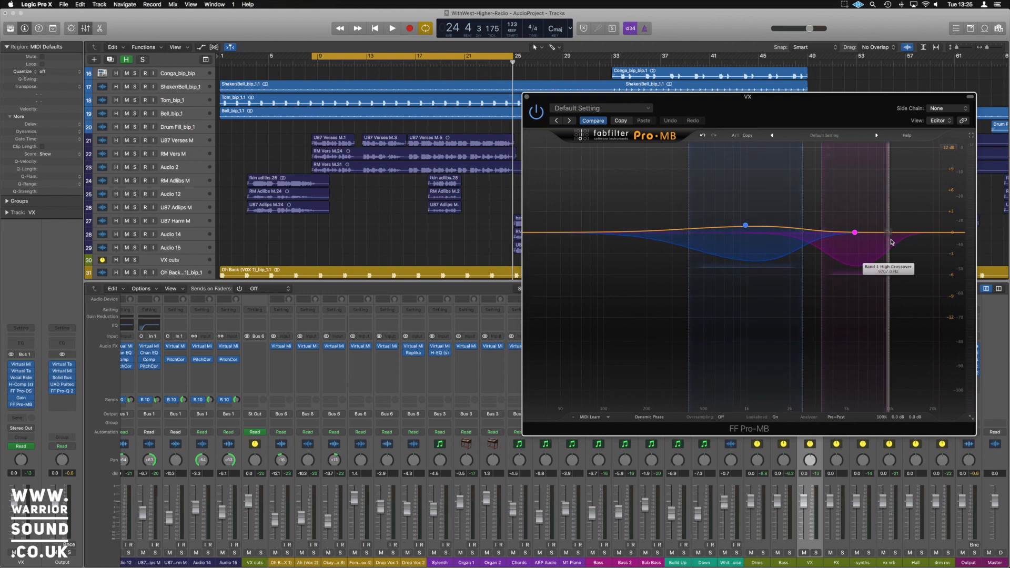
key(space)
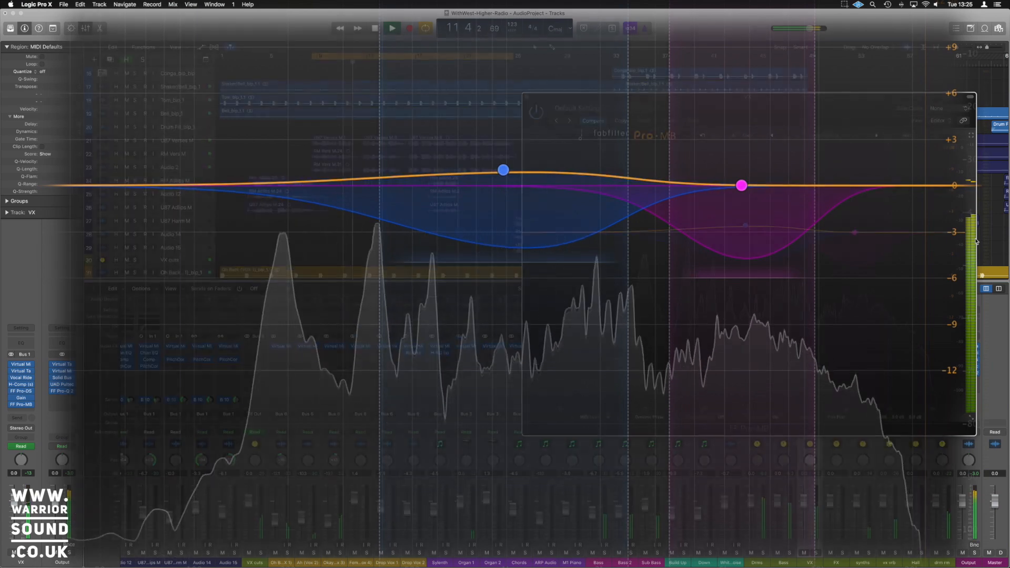
key(space)
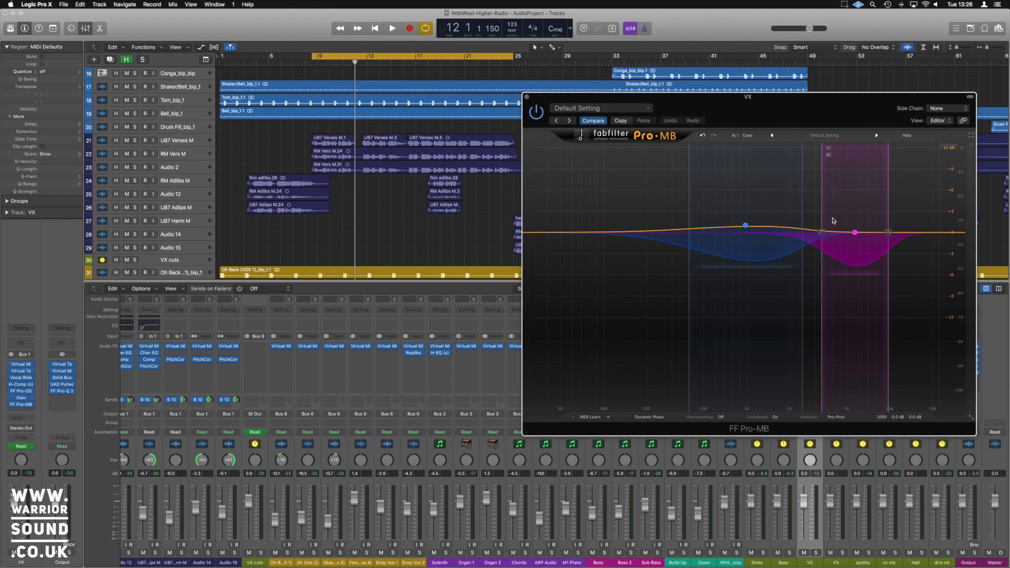
- Solo the pink high band in Pro-MB together with the VX channel and audition it
click(828, 148)
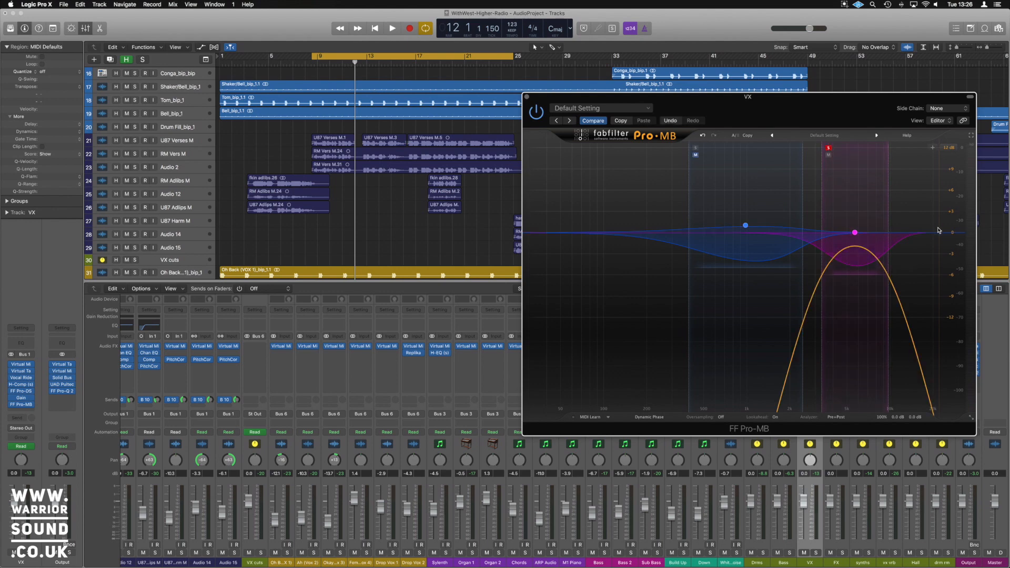
click(816, 552)
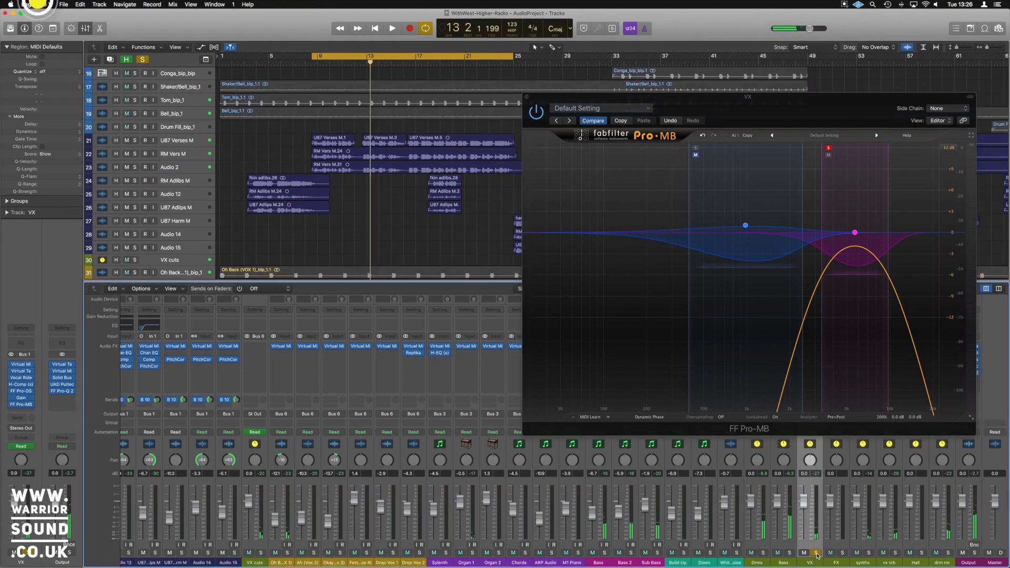
key(space)
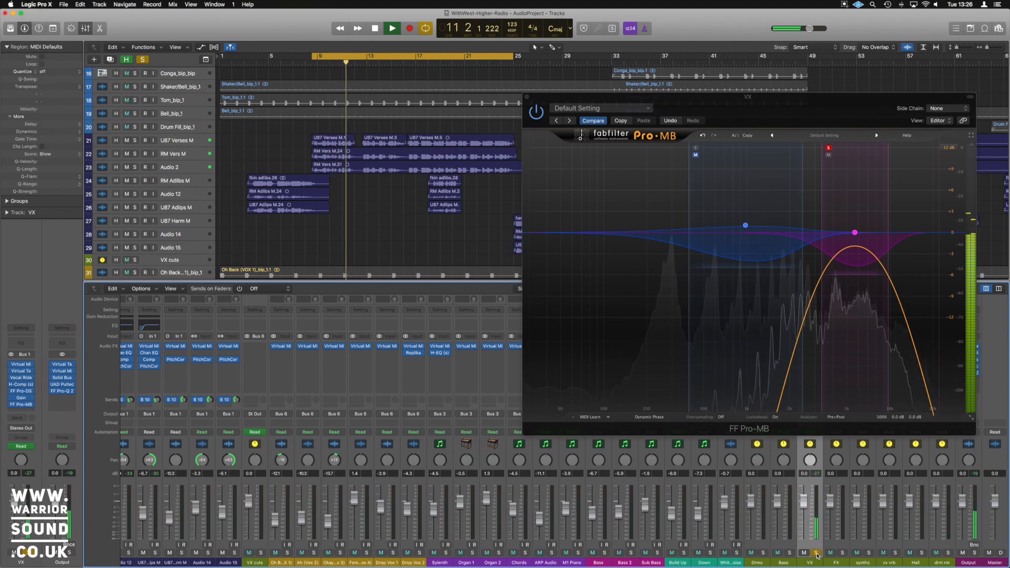
key(space)
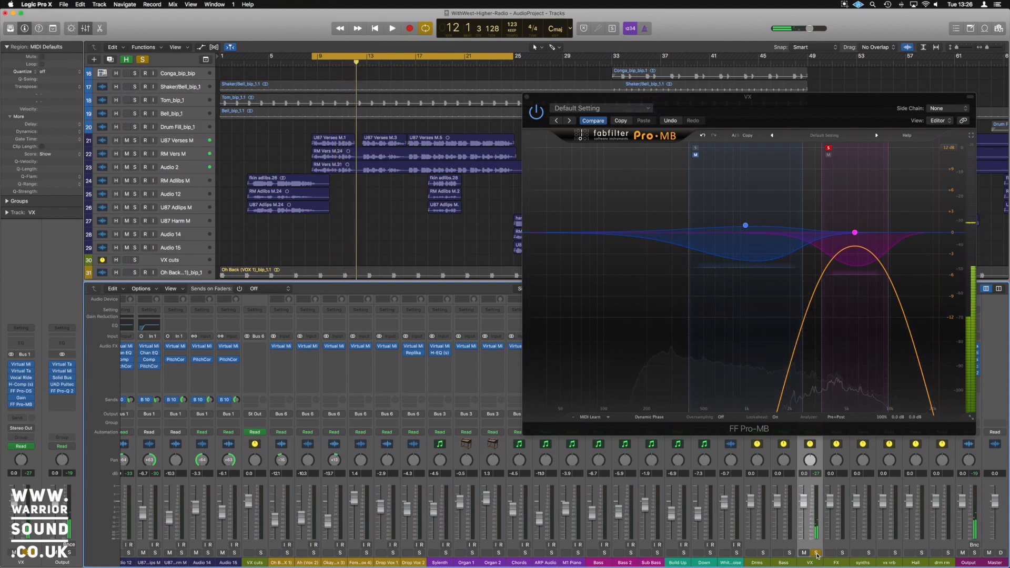
click(815, 553)
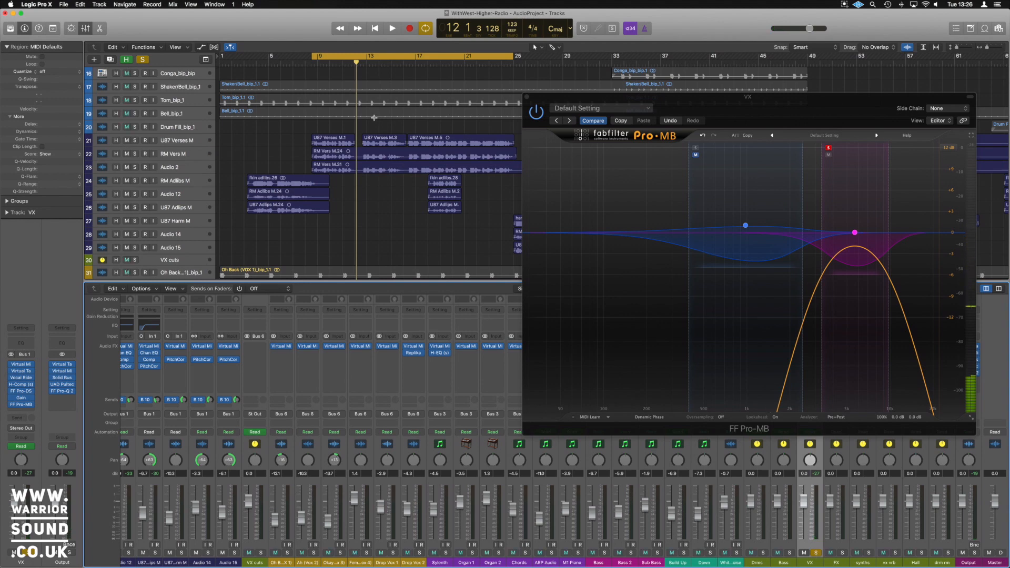
- Set the cycle range to bars 10 to 12 and audition the soloed high band of the vocals
drag(331, 57, 357, 59)
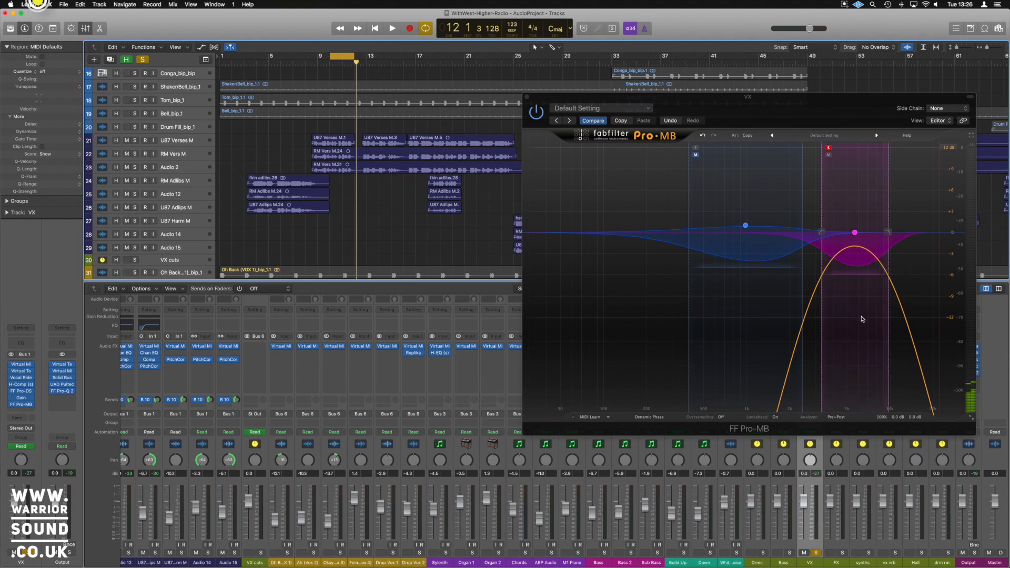
key(space)
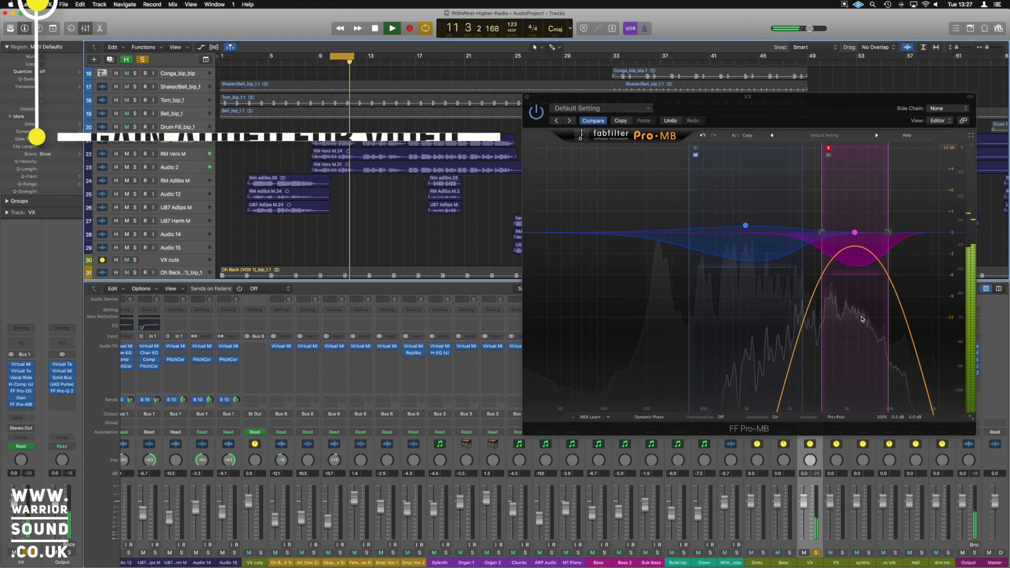
key(space)
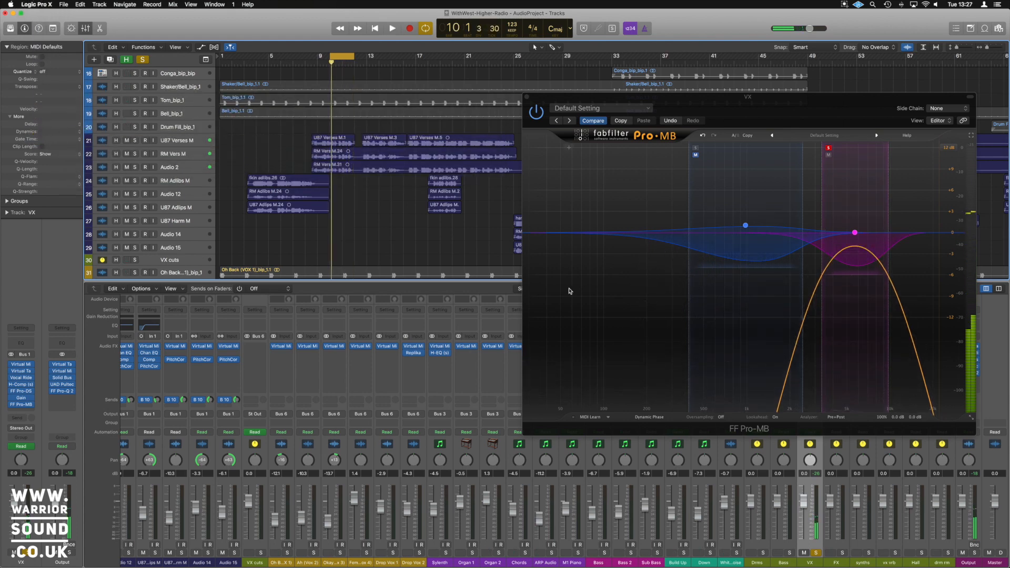
- Solo the blue mid band alongside the high band and audition both bands over the cycled section
click(759, 234)
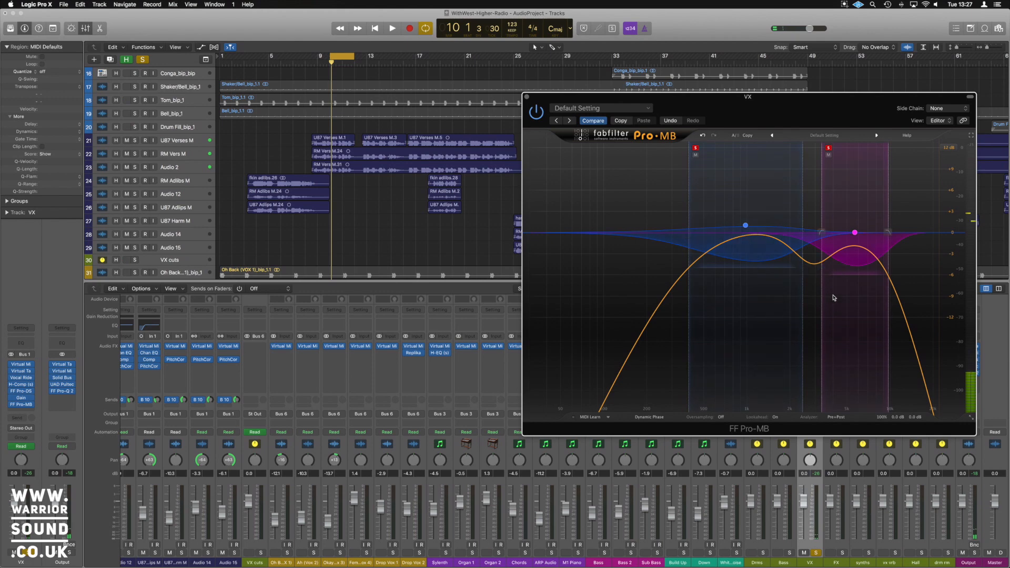
key(space)
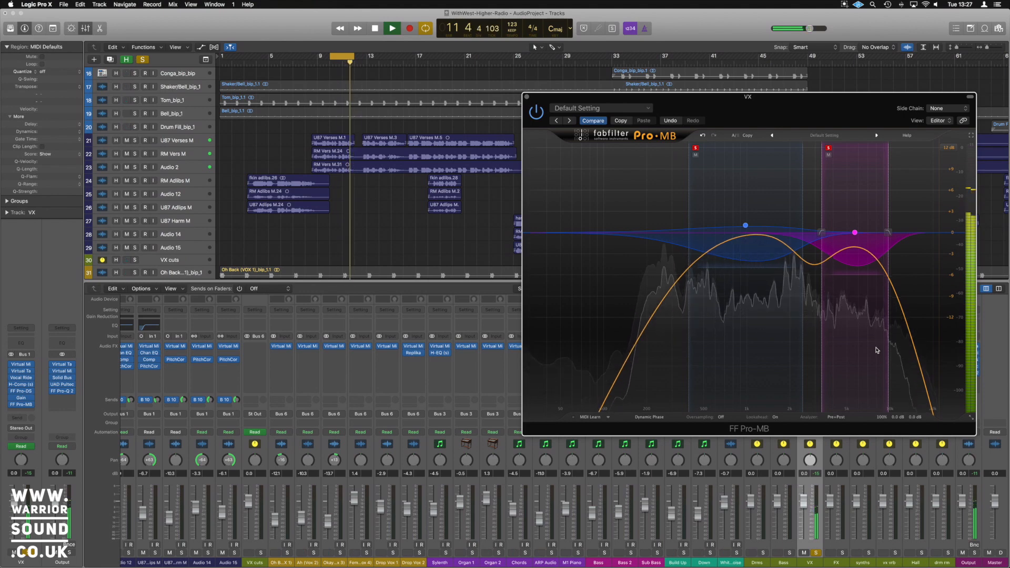
key(space)
- Unsolo both Pro-MB bands and play the soloed VX channel through the full frequency range
click(828, 154)
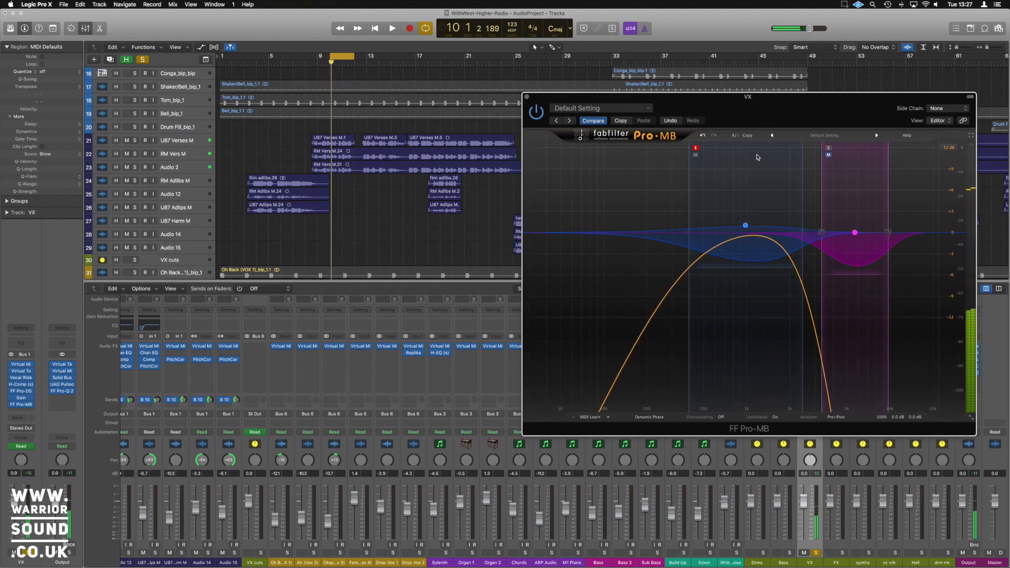
click(695, 148)
key(space)
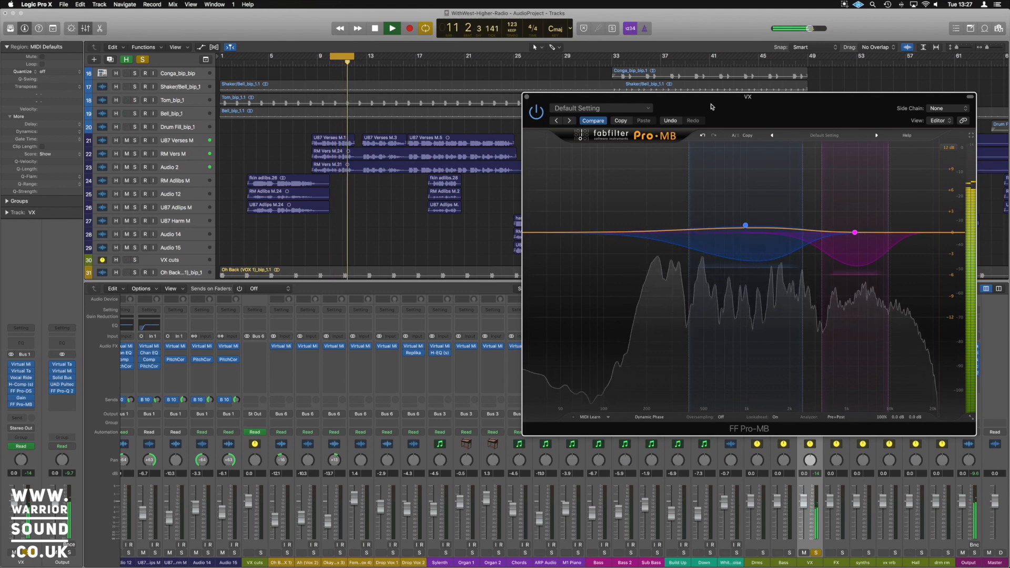
key(space)
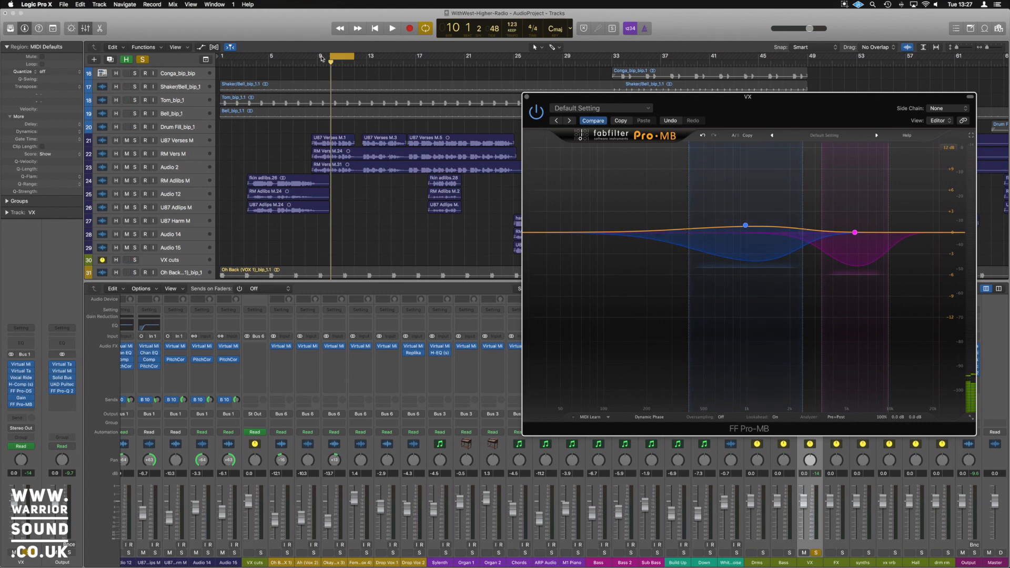
- Zoom out the timeline and replace the cycle range with a loop from bar 25 to bar 33
key(super+Left)
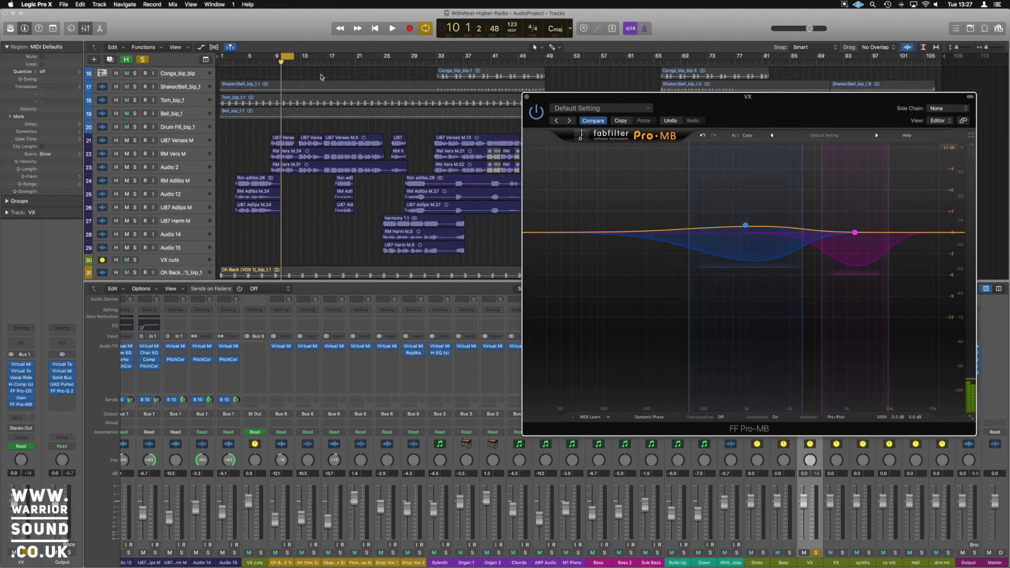
click(288, 59)
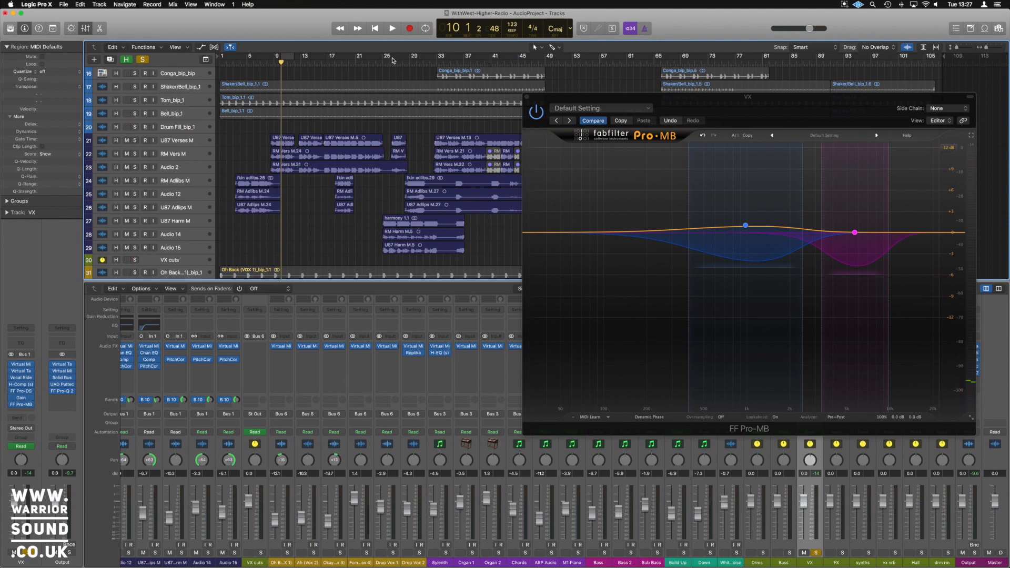
drag(384, 59, 439, 62)
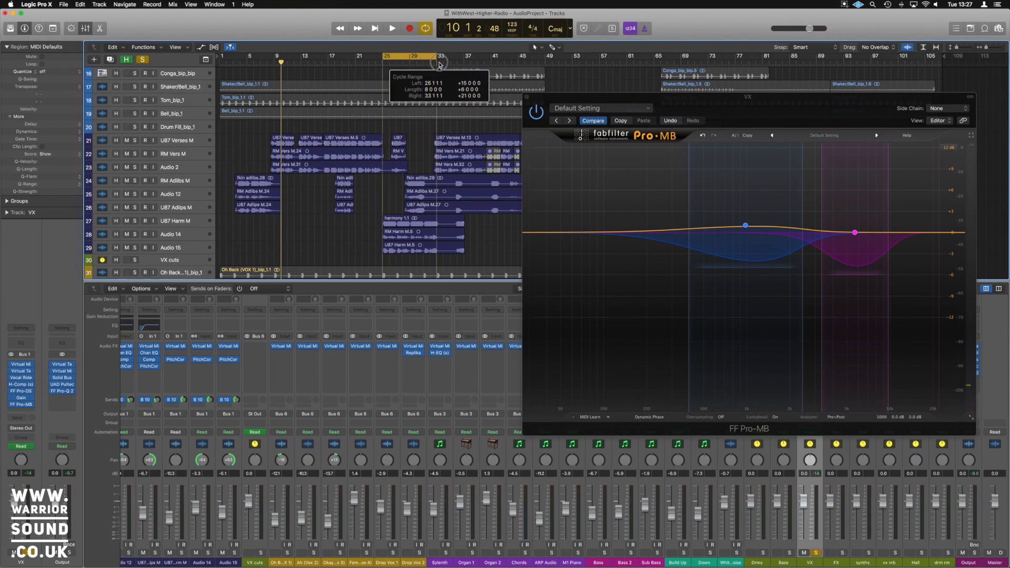
- Unsolo the VX channel and play the cycled section in the full mix to check the compression
click(816, 553)
key(space)
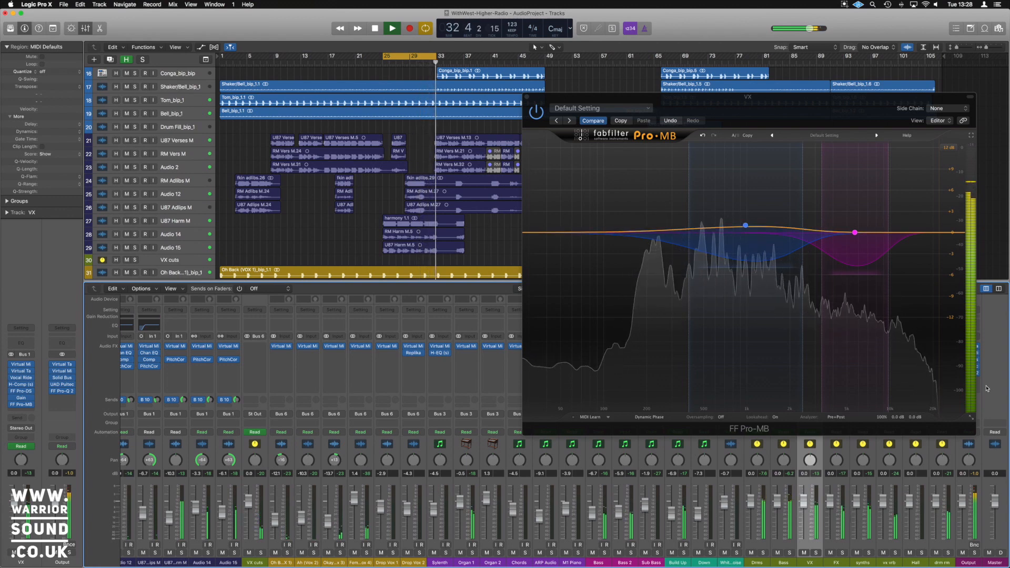
key(space)
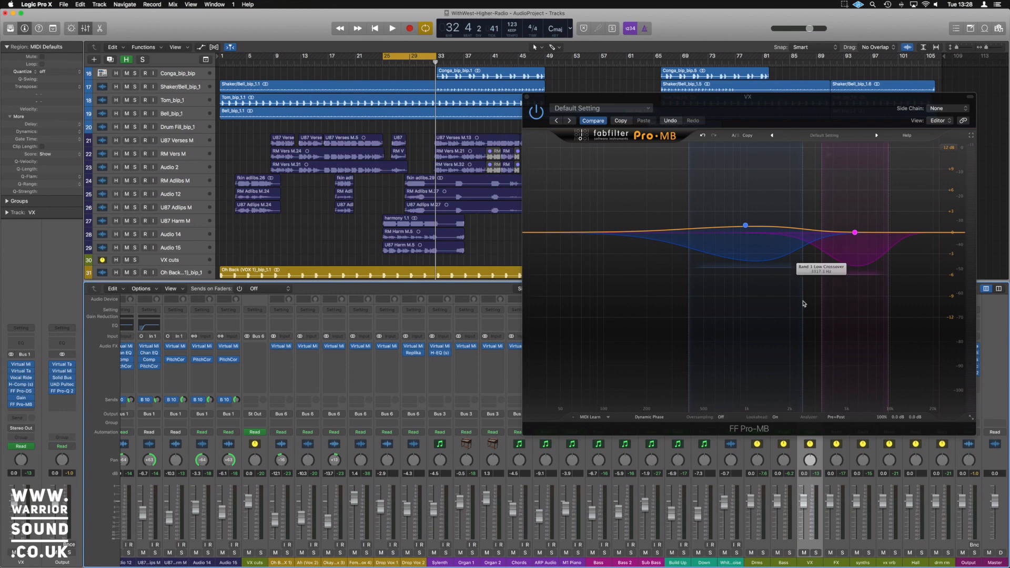
- Move the cycle range to bars 33 to 41 and play it while watching Pro-MB's bands react
drag(406, 56, 460, 56)
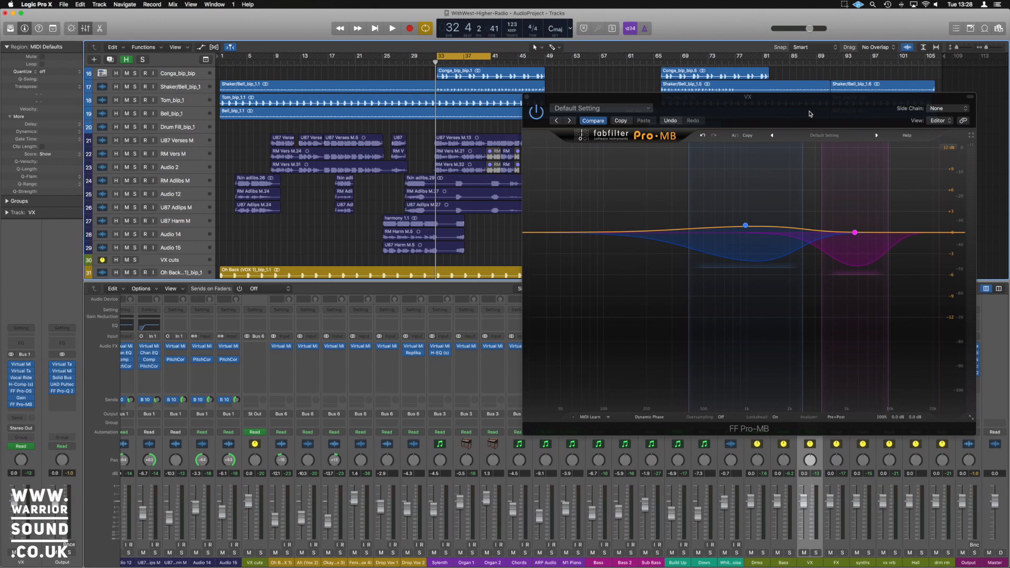
key(space)
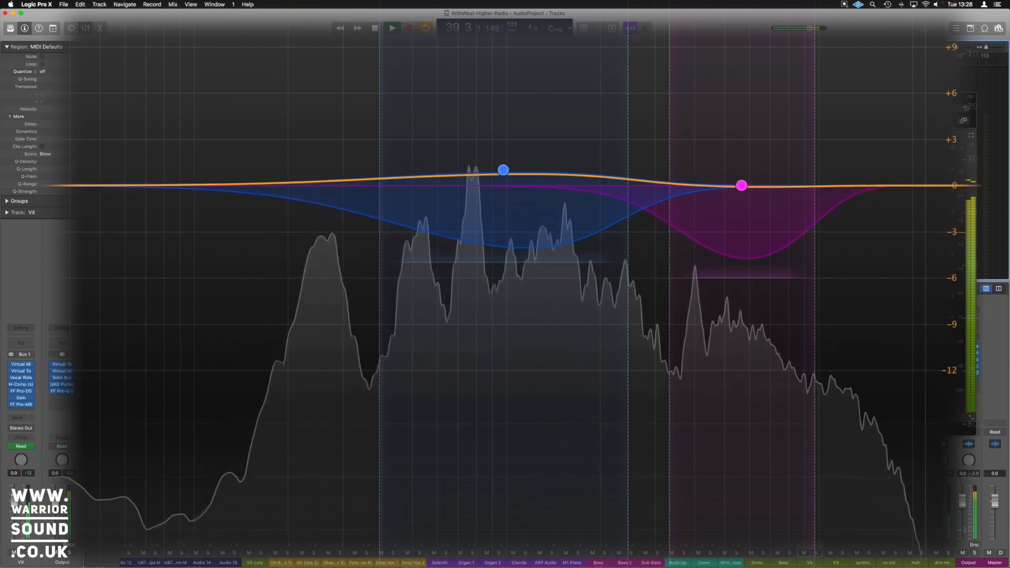
key(space)
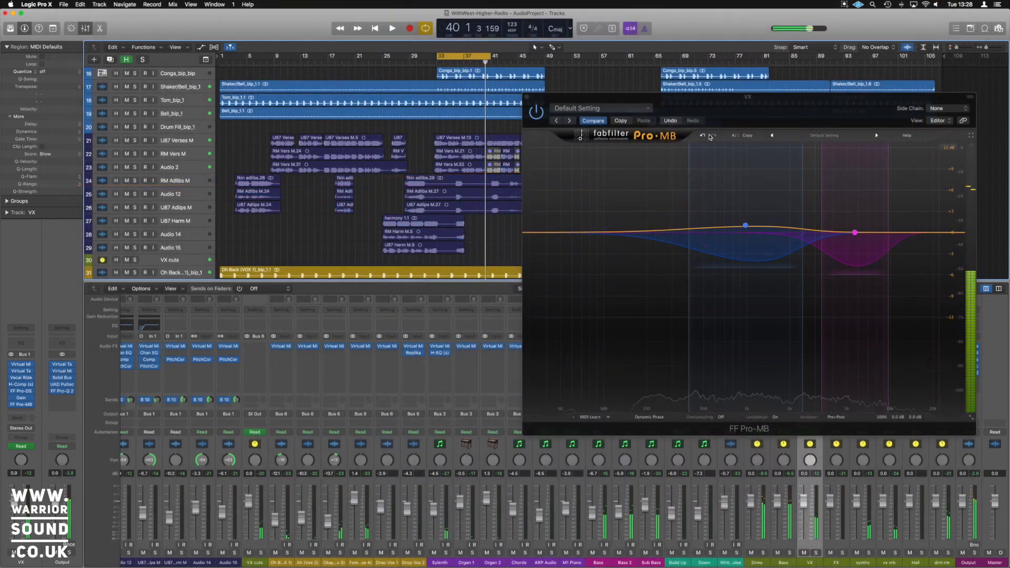
- Shorten the cycle range to bars 37 to 41 and play that part of the mix
drag(438, 60, 464, 60)
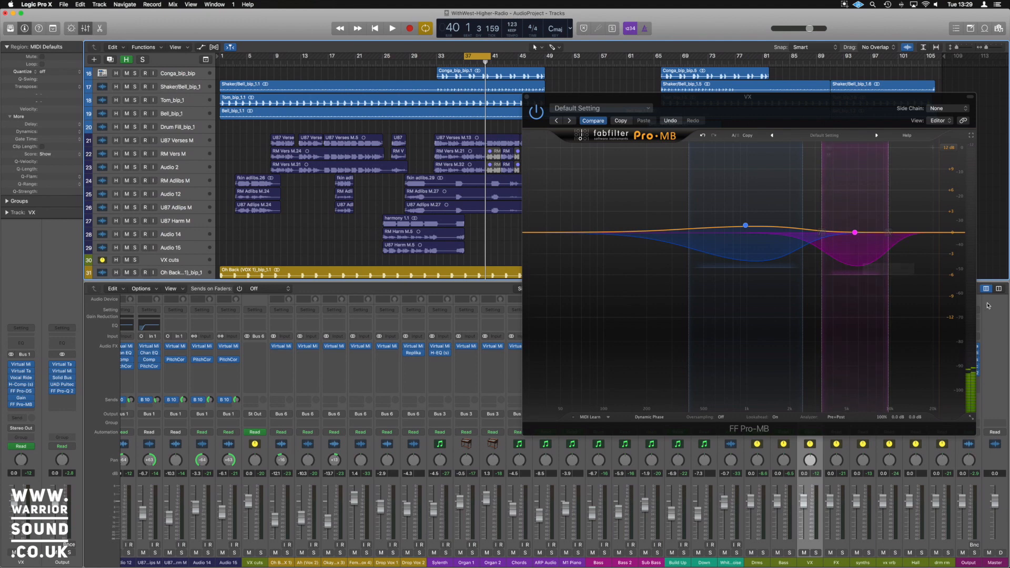
key(space)
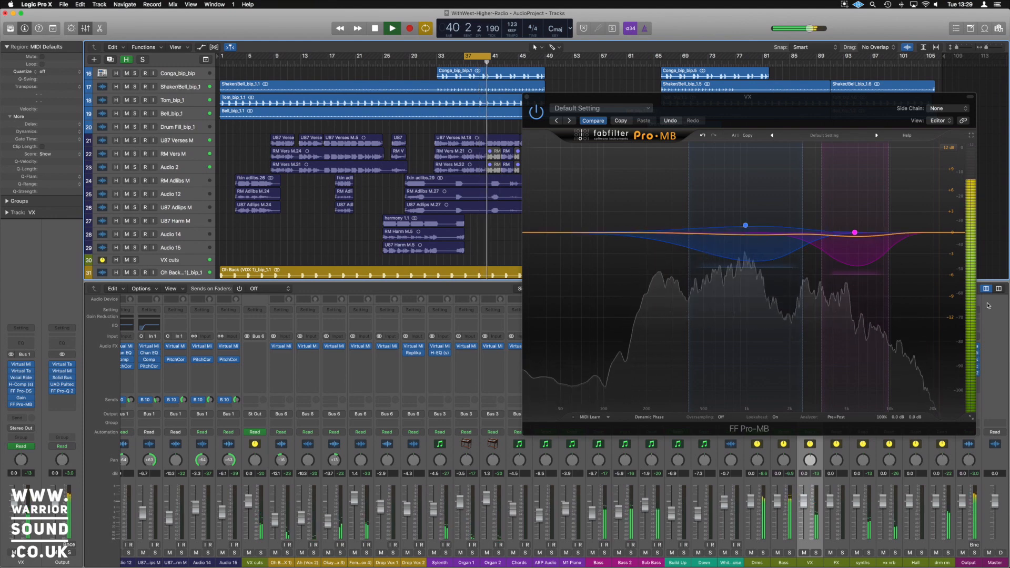
key(space)
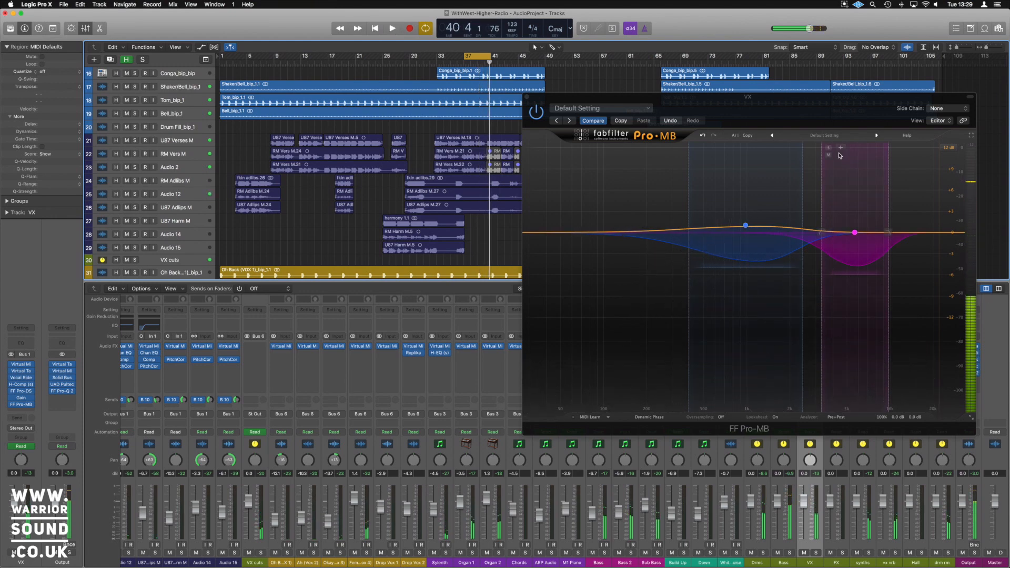
- Bypass Pro-MB's high band, extend the cycle range back to bar 33, and play it to hear the vocals without that band
click(854, 235)
drag(465, 56, 441, 58)
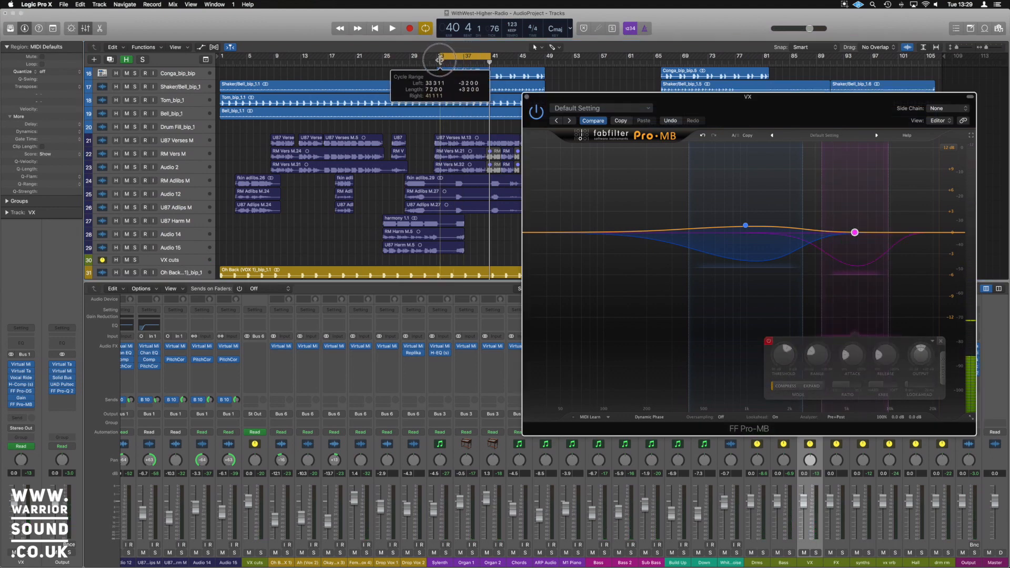
key(space)
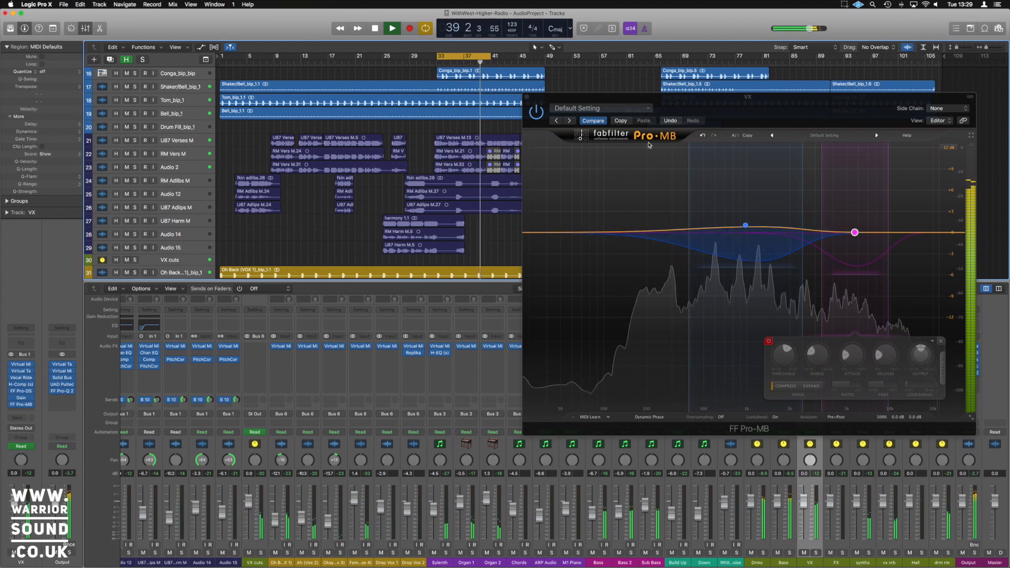
key(space)
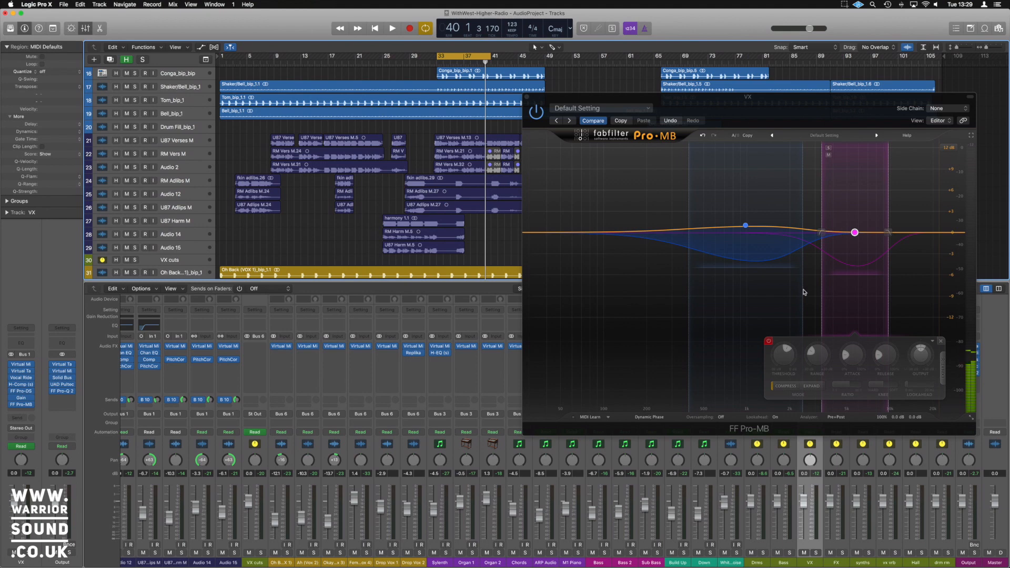
- Re-enable Pro-MB's high band and replay the section around bar 37 for comparison, finishing with cycle mode off
click(769, 342)
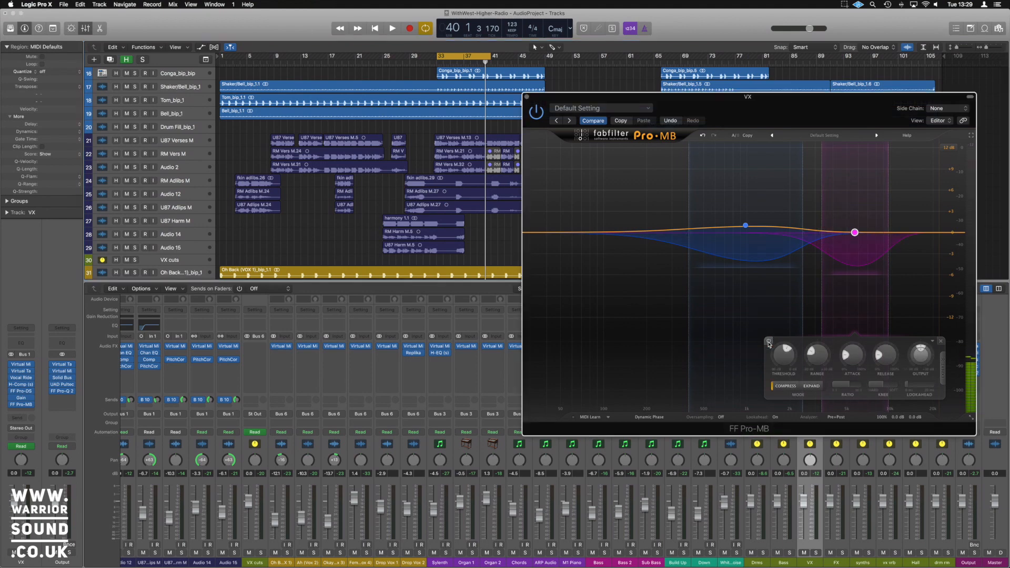
click(454, 56)
key(space)
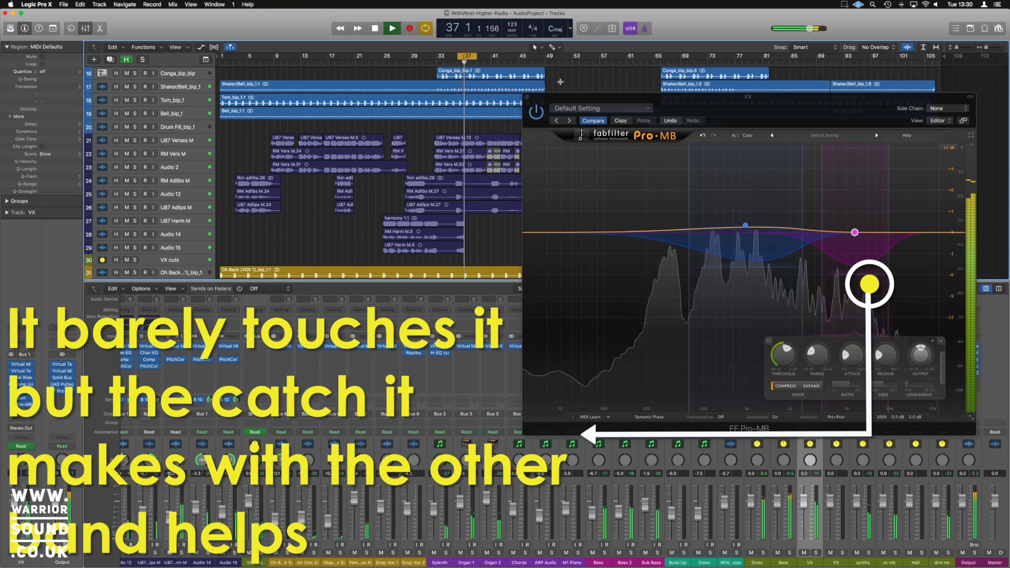
key(space)
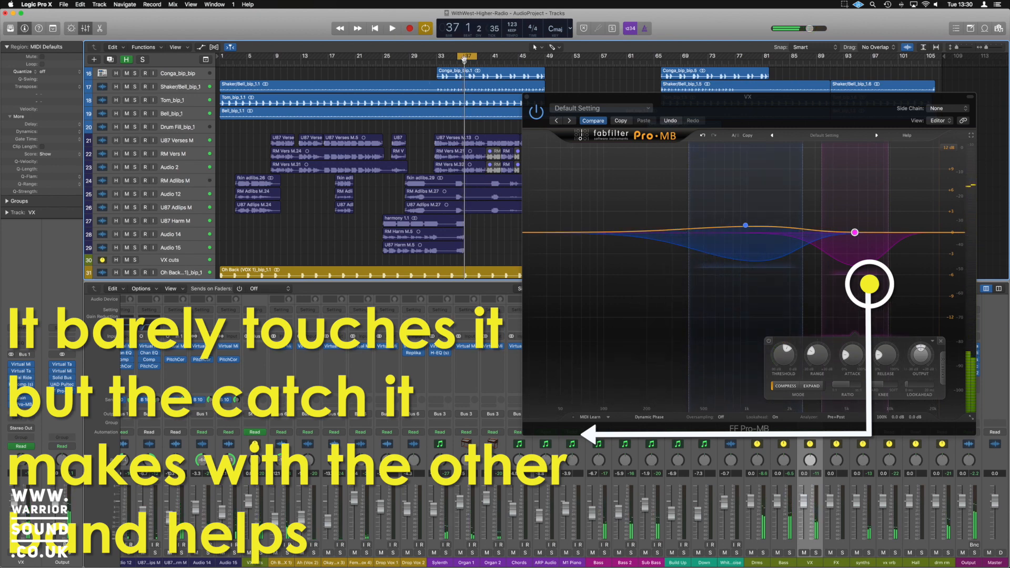
click(465, 60)
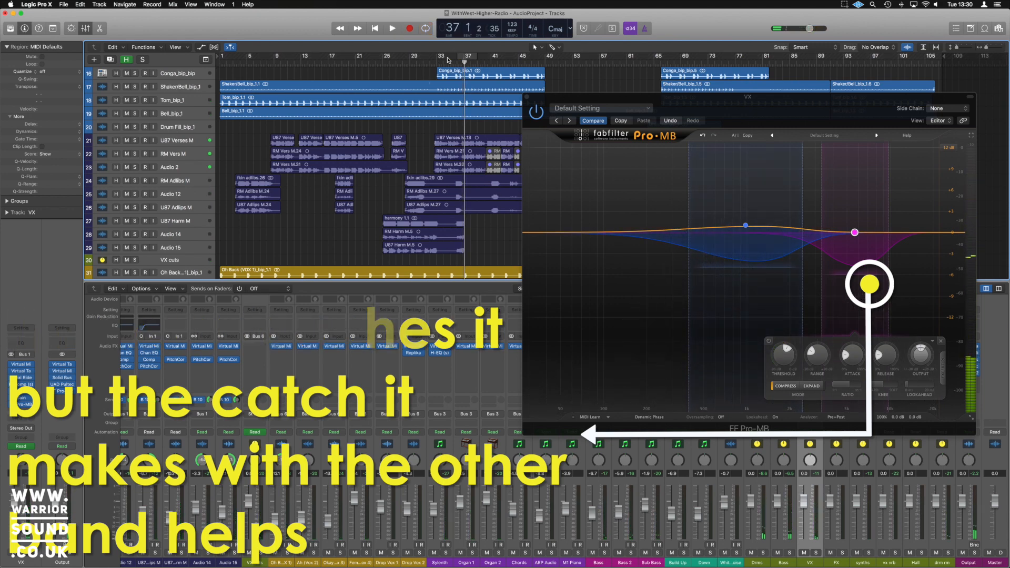